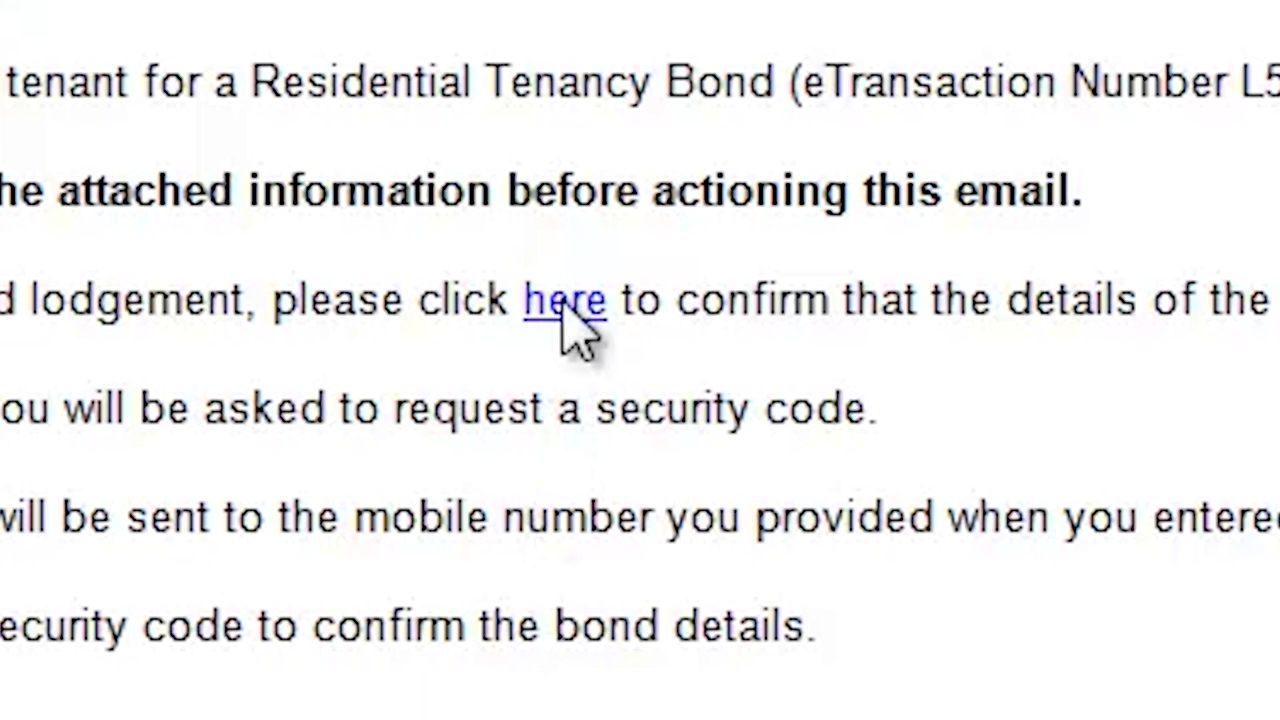
left_click(562, 303)
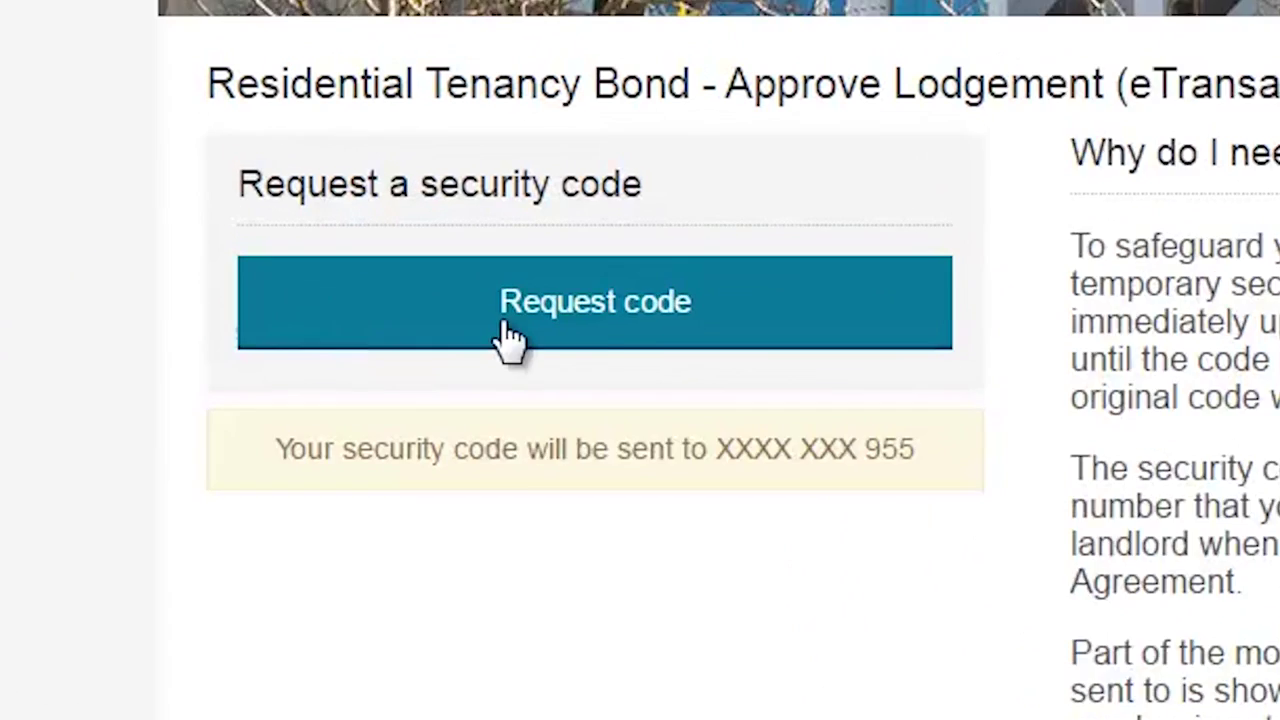
left_click(507, 325)
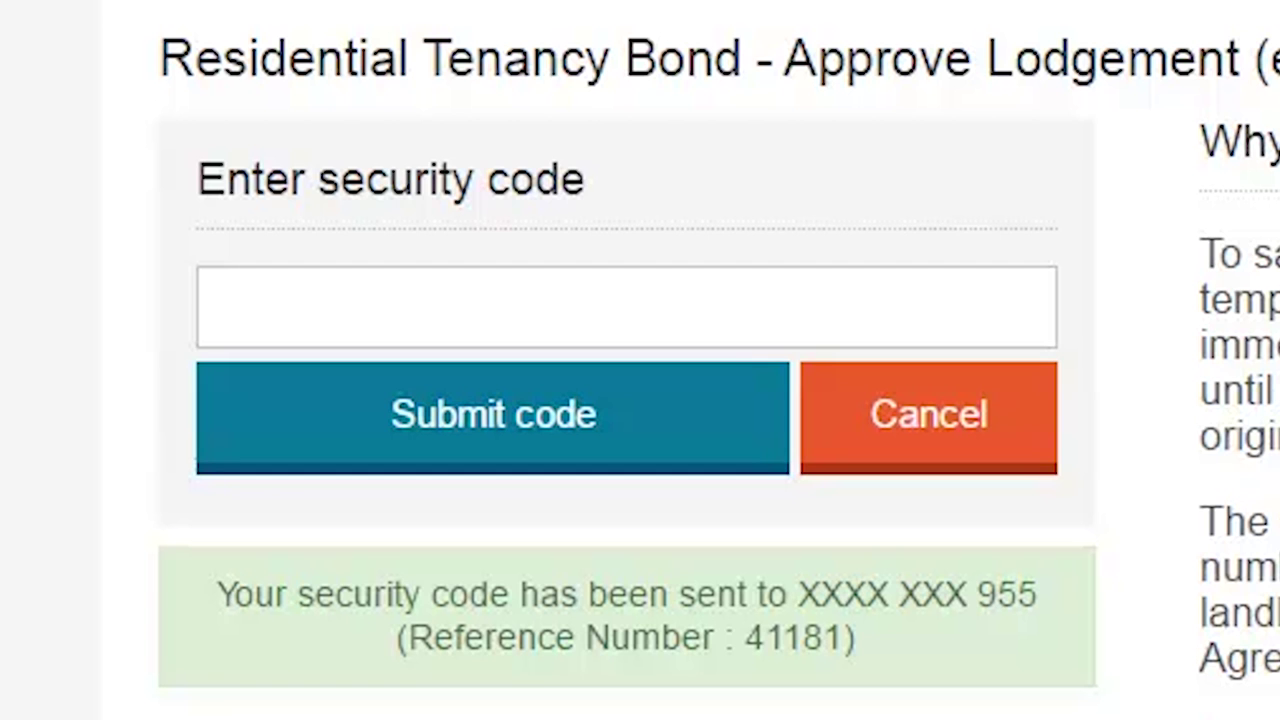
left_click(1023, 306)
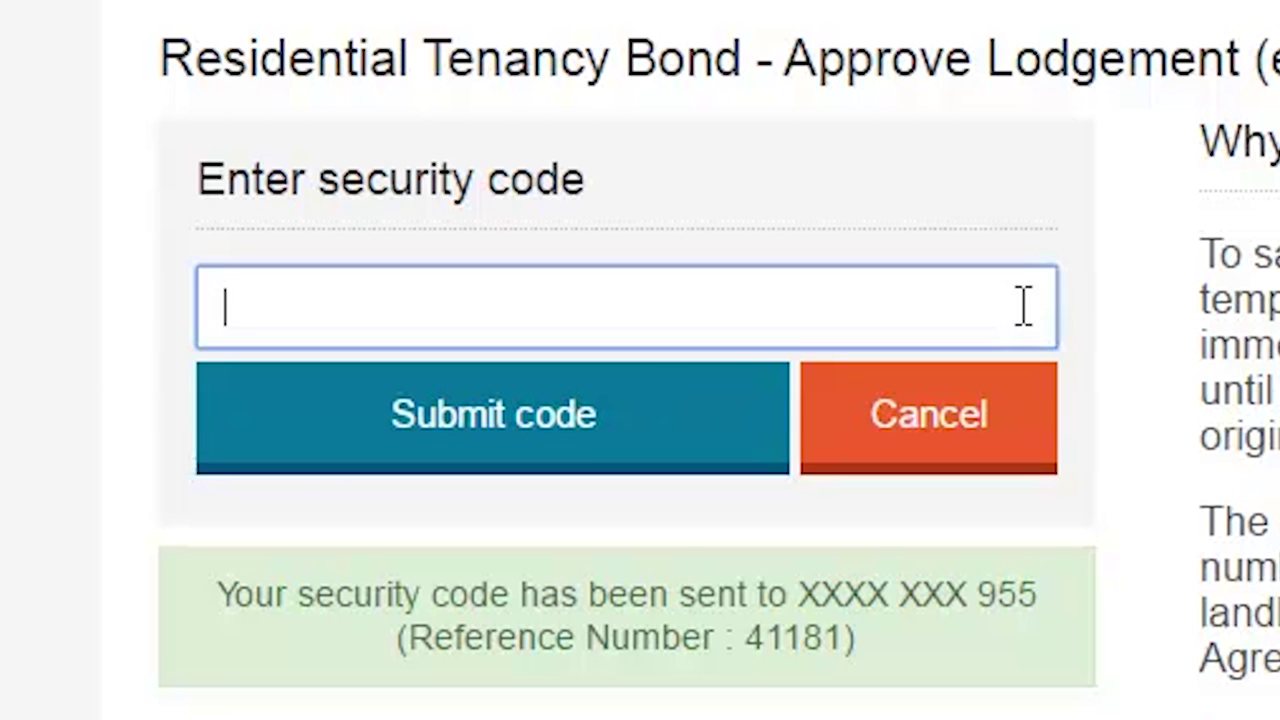
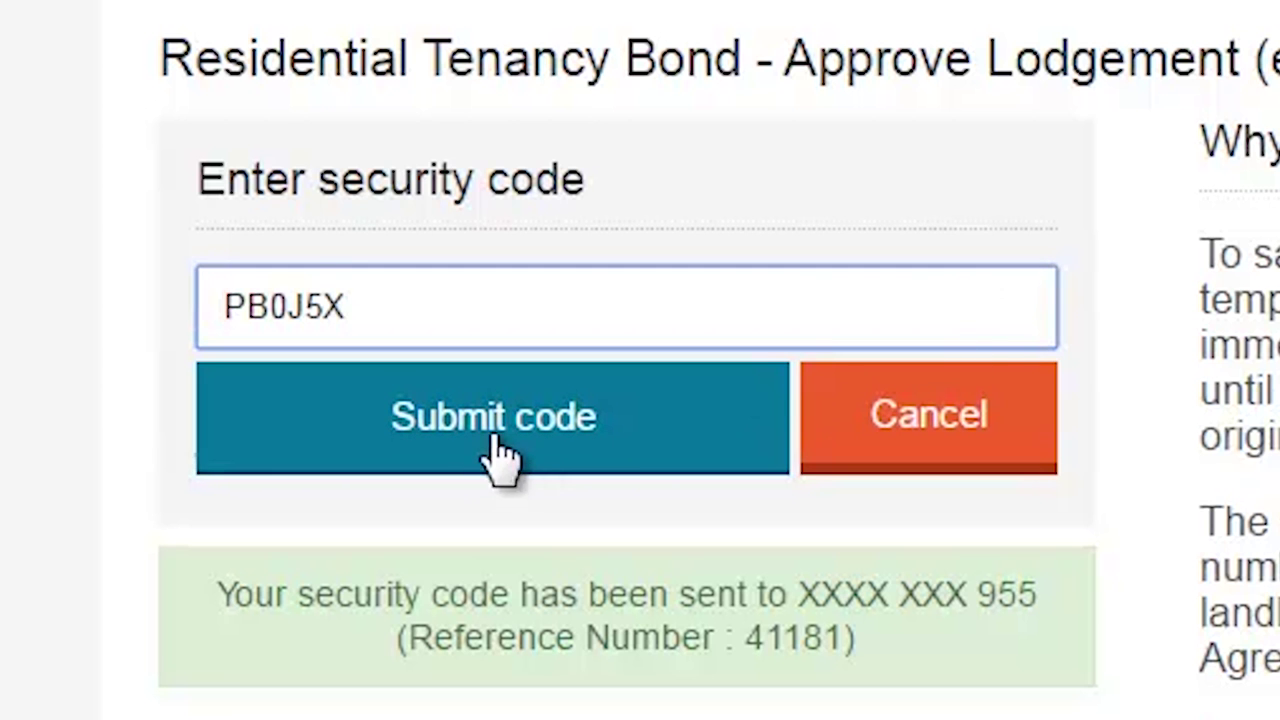
left_click(478, 430)
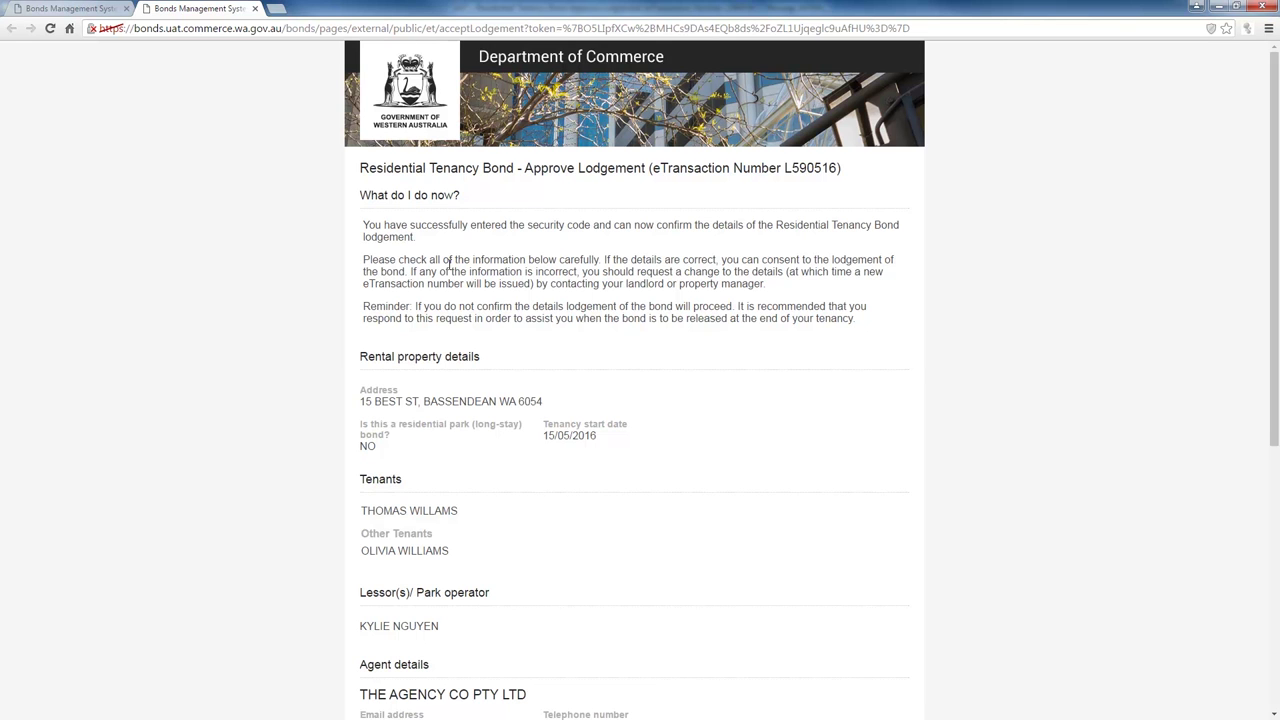
scroll(449, 263, "down", 3)
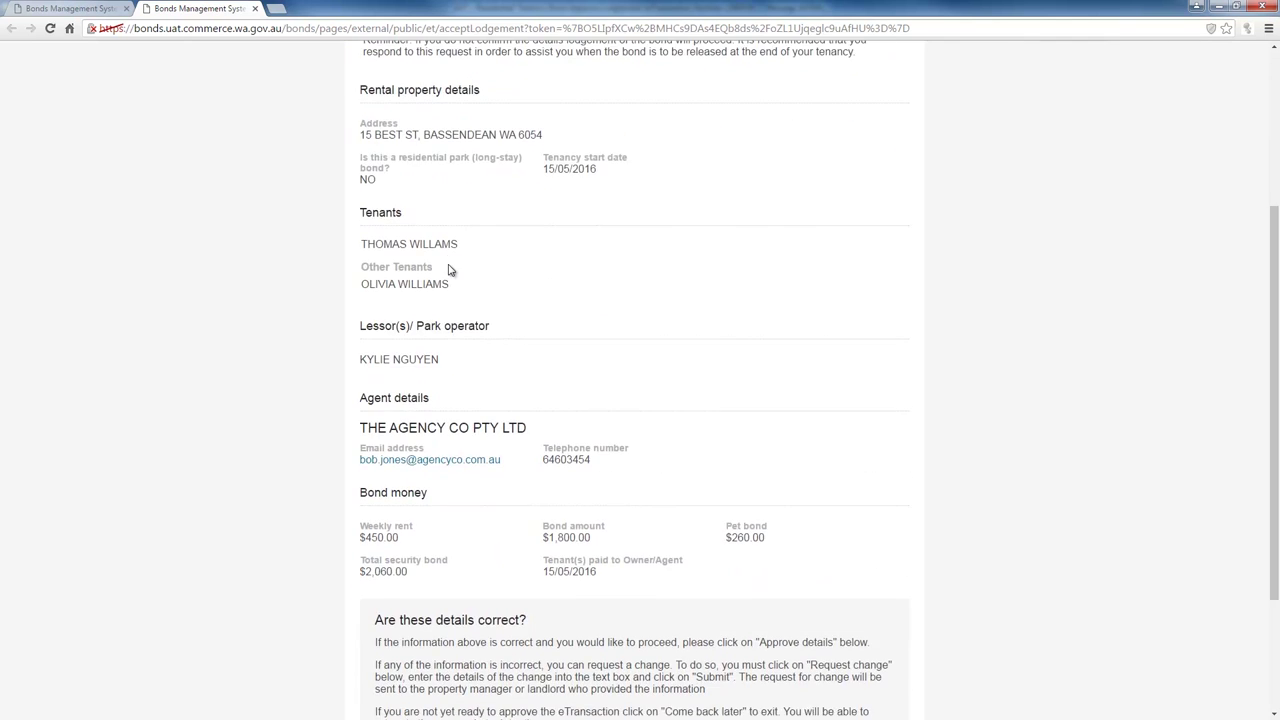
scroll(449, 269, "down", 2)
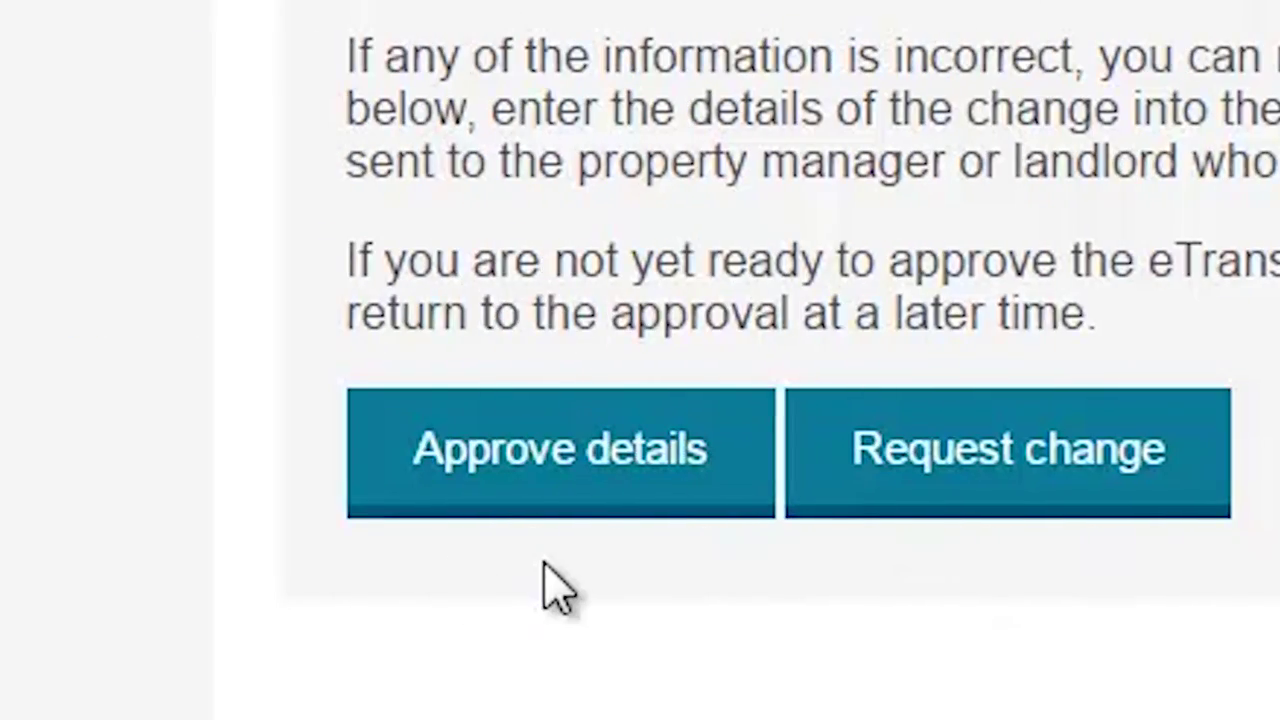
- Approve the lodgement details with the bank account's last four digits and confirm the approval
left_click(572, 500)
left_click(572, 500)
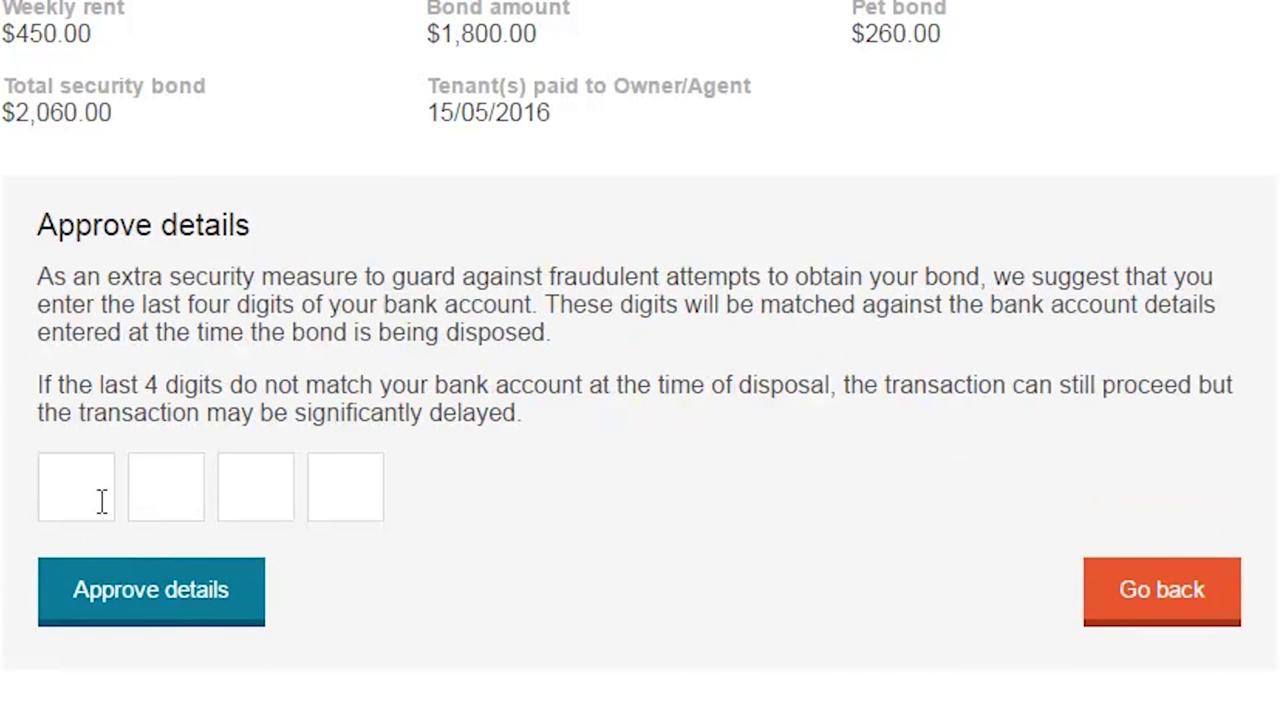
left_click(100, 497)
type("448")
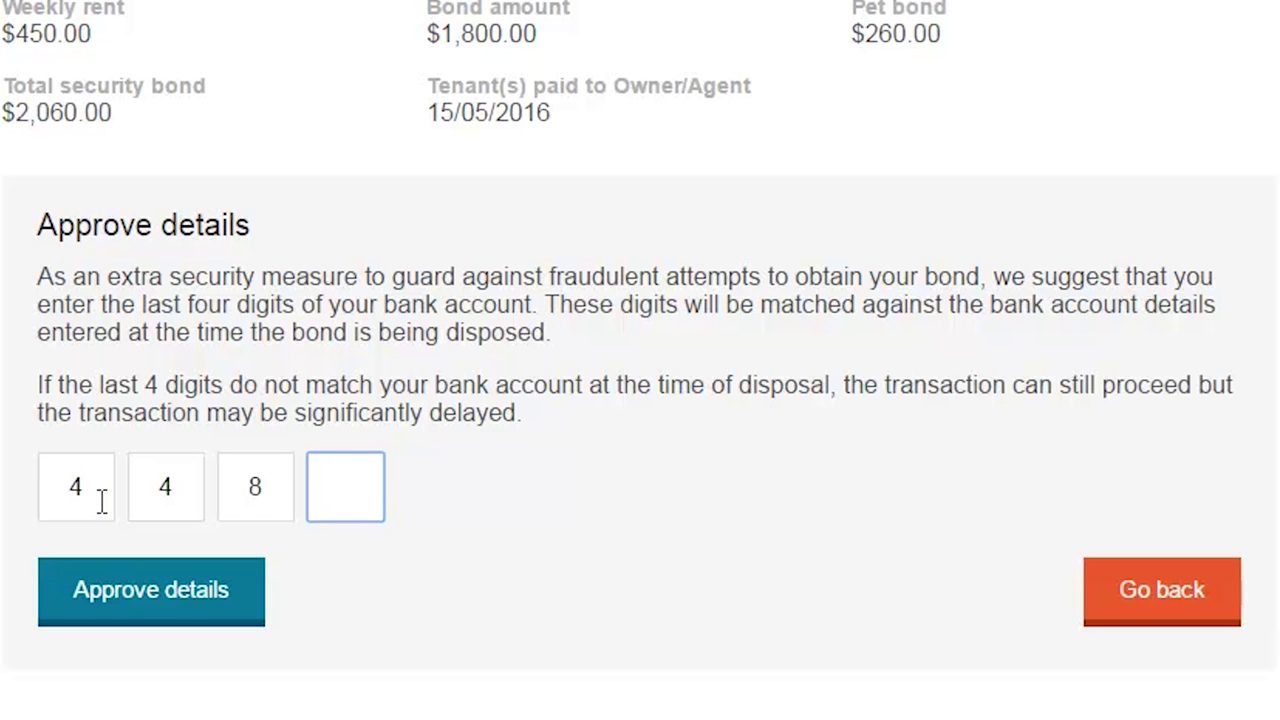
type("2")
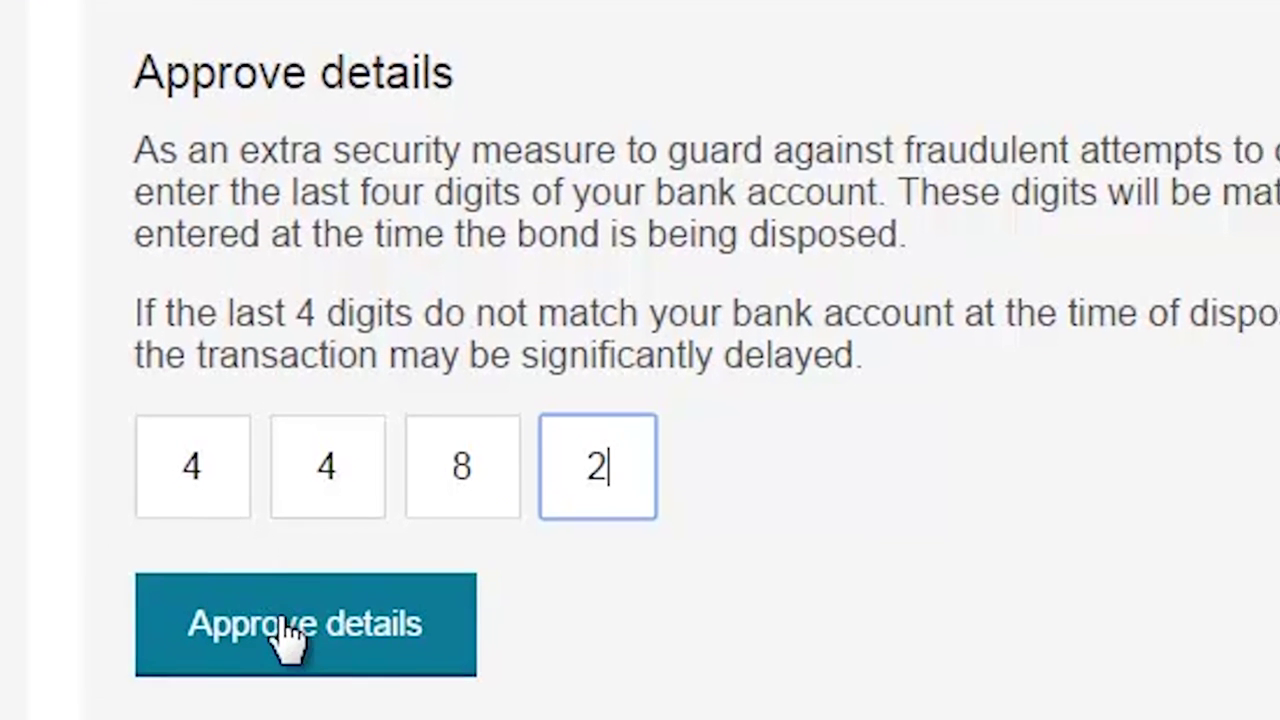
left_click(140, 603)
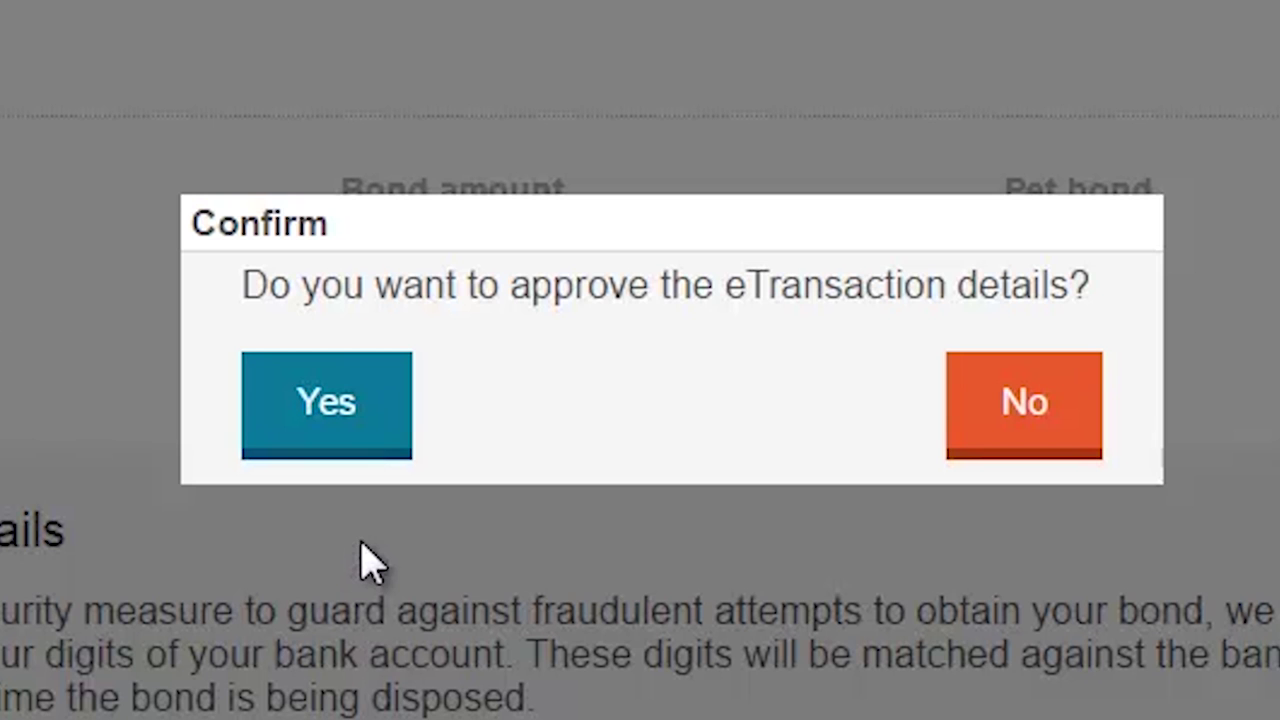
left_click(332, 430)
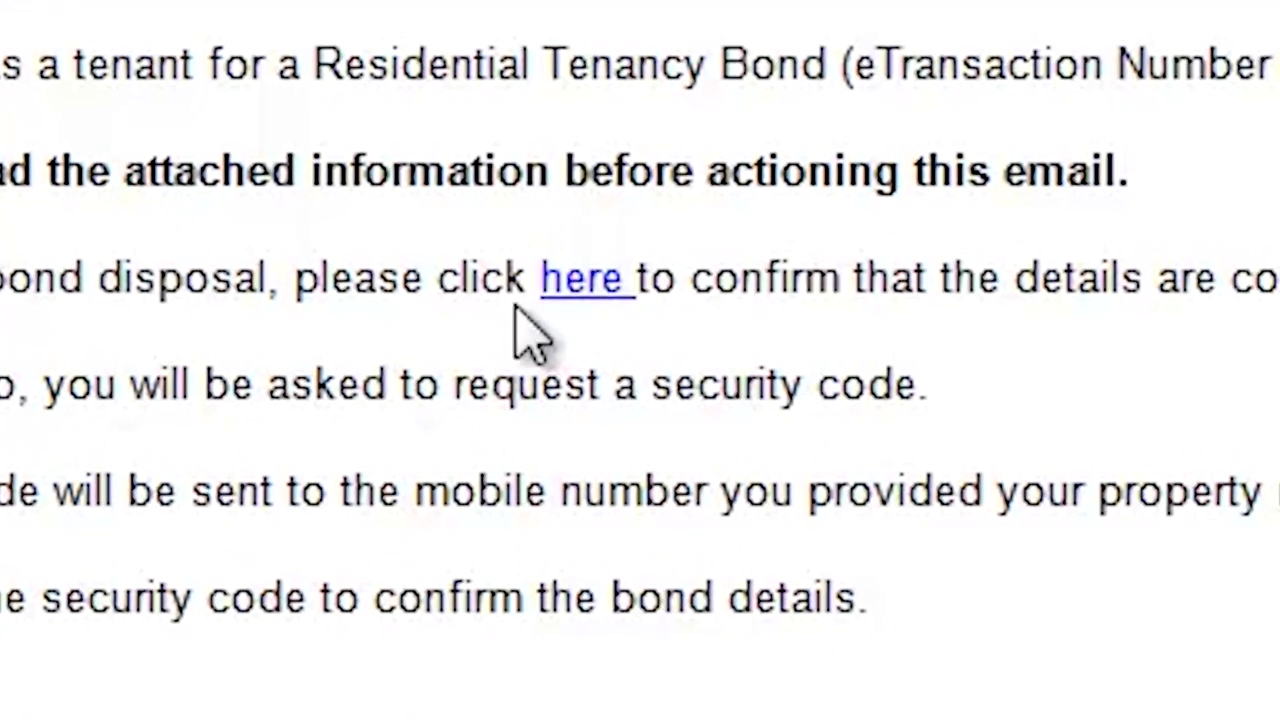
left_click(556, 290)
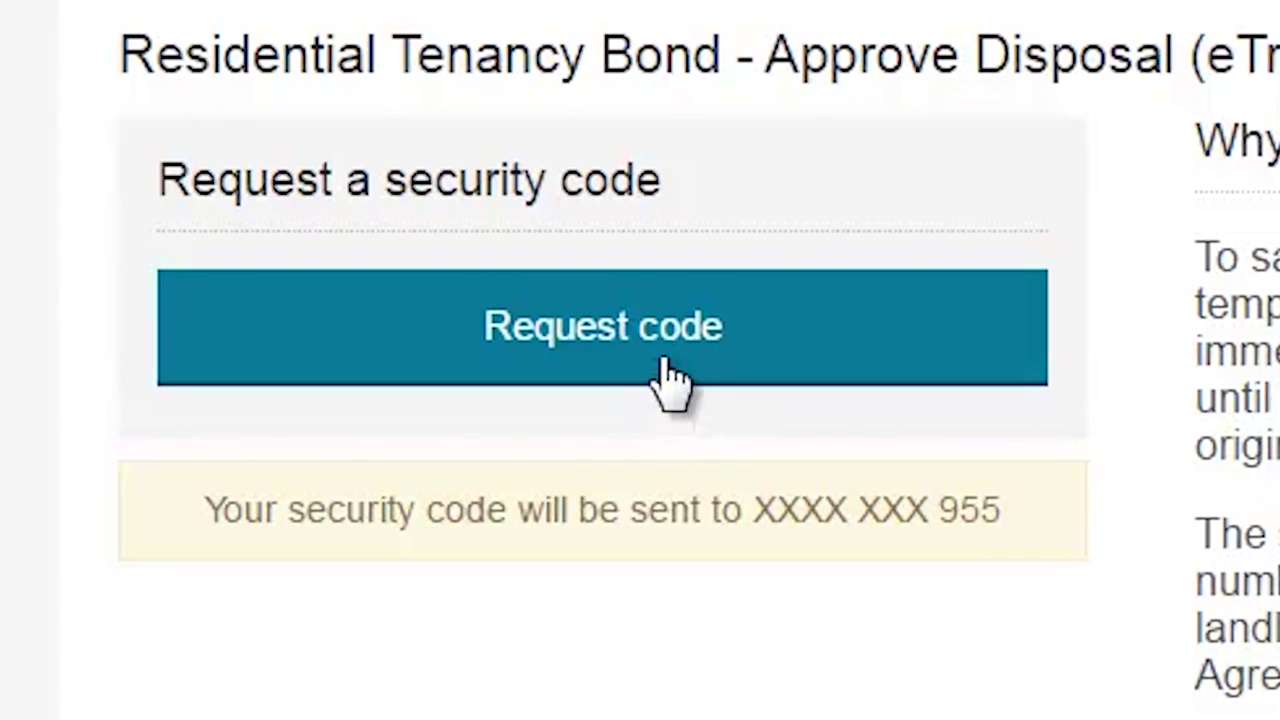
left_click(592, 314)
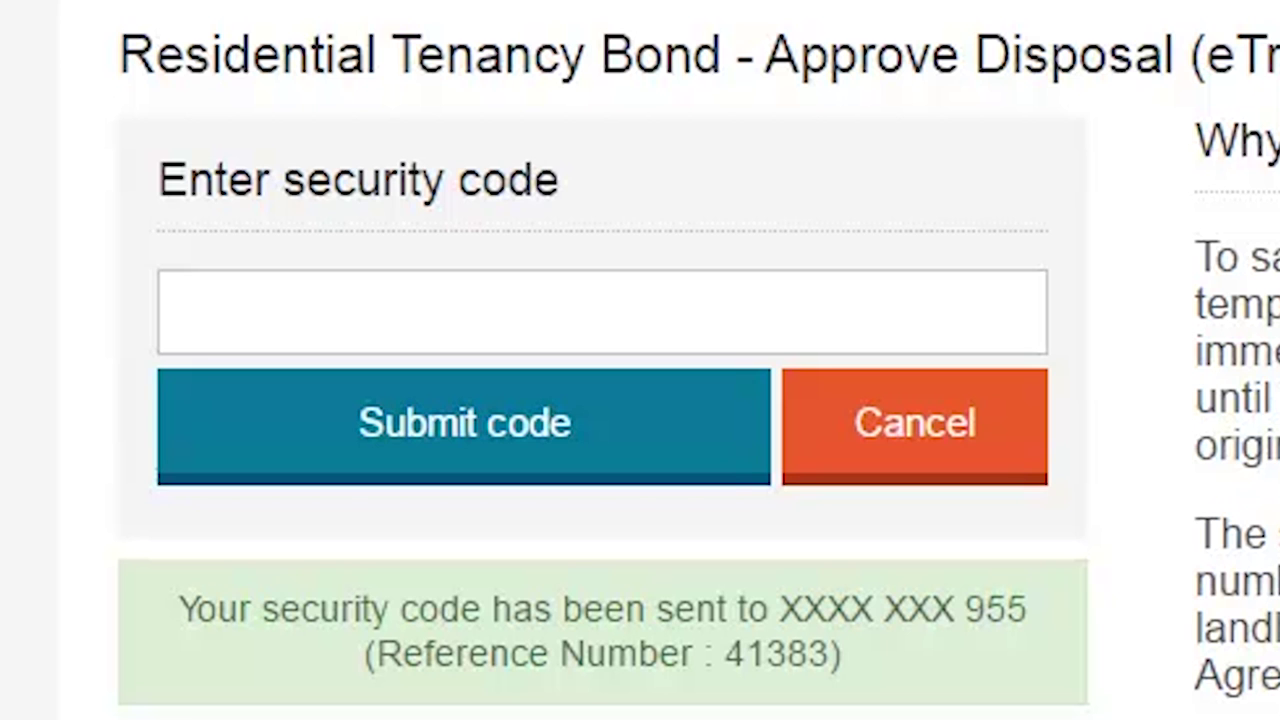
left_click(984, 315)
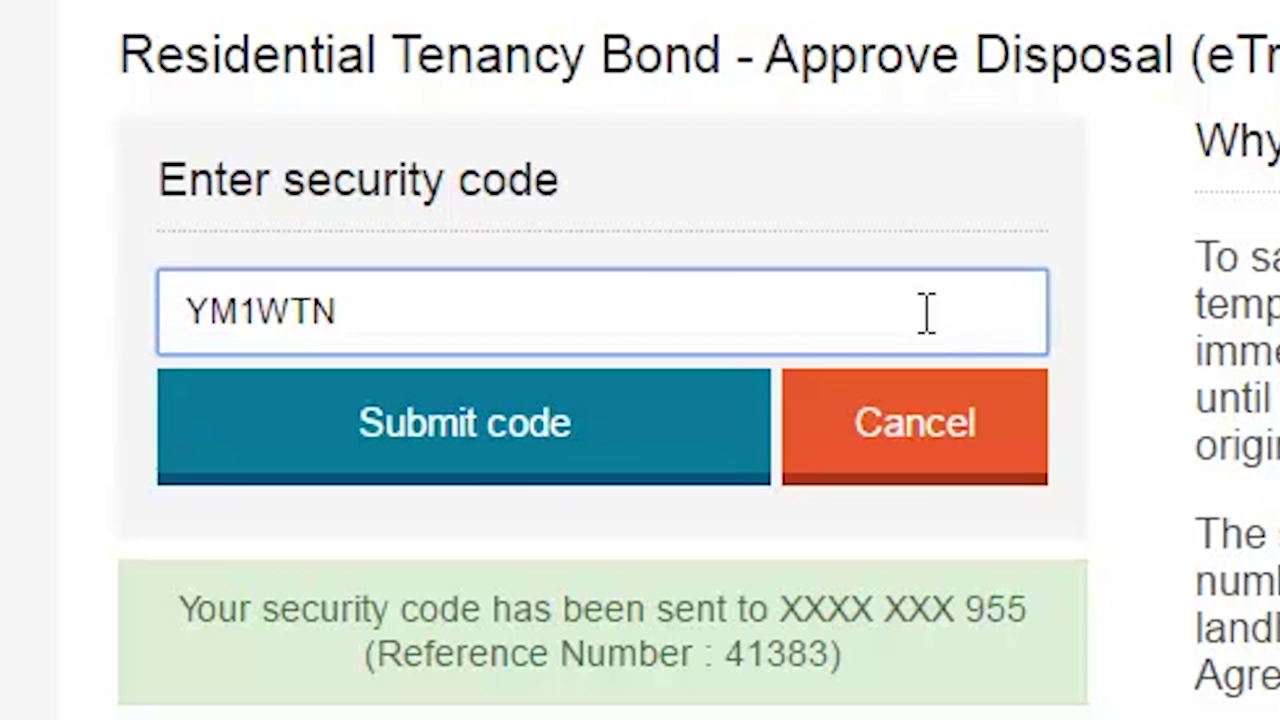
left_click(500, 455)
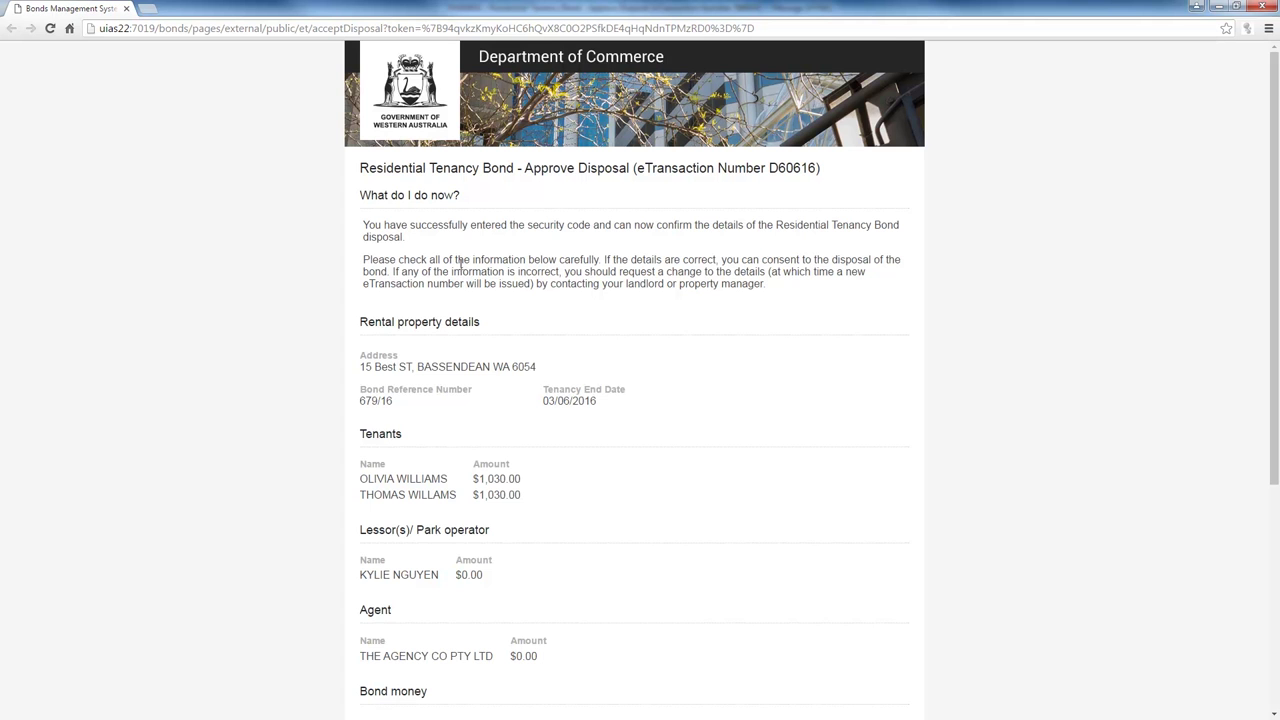
scroll(460, 263, "down", 3)
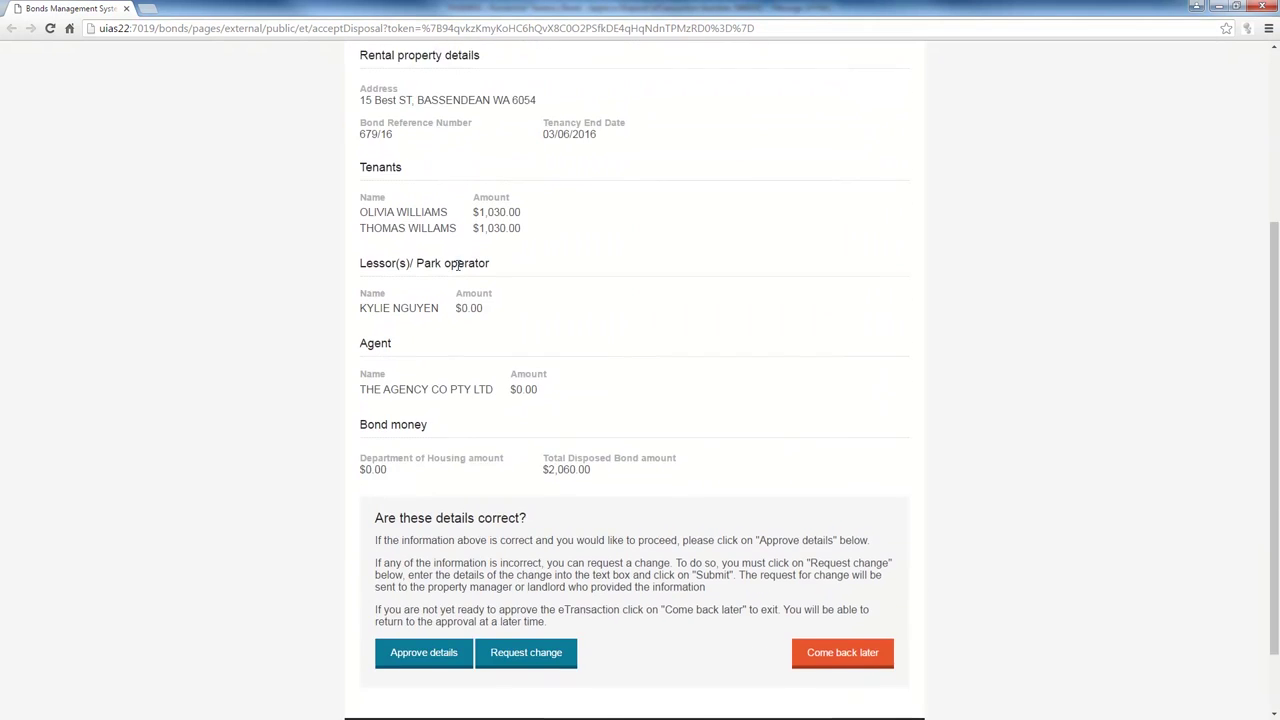
scroll(460, 263, "down", 1)
scroll(458, 268, "up", 1)
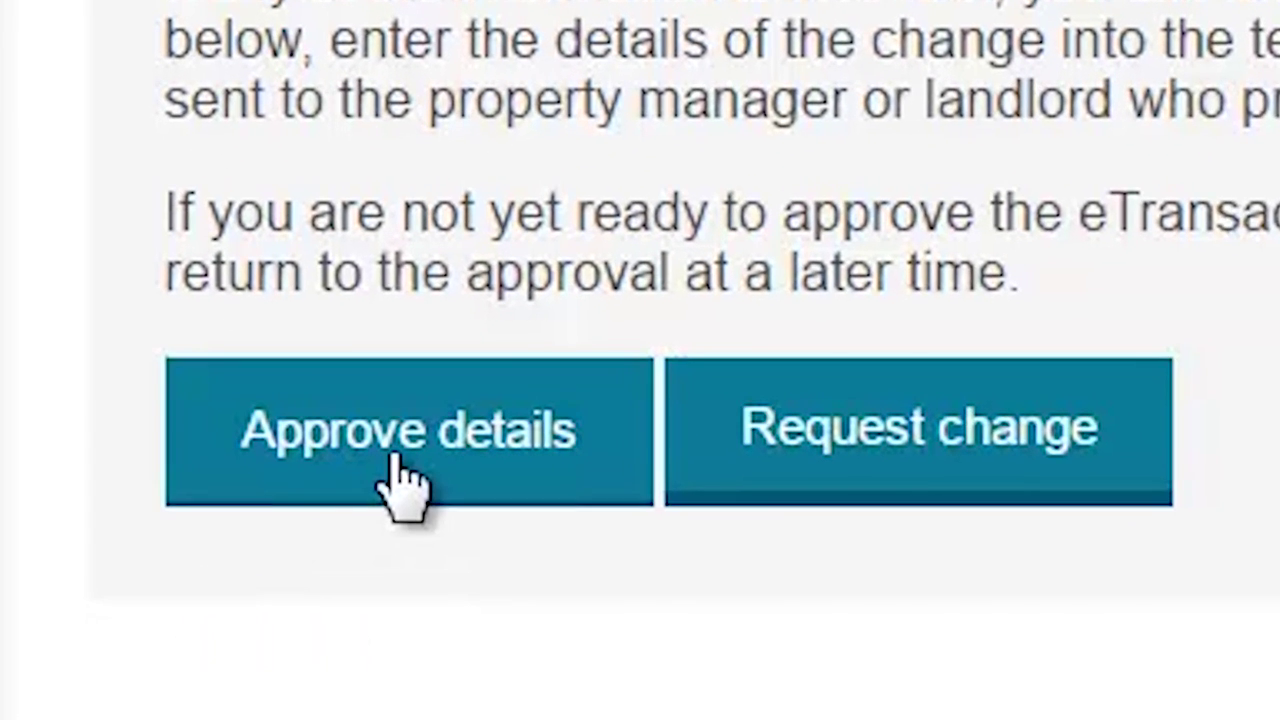
- Enter the new postal address line, suburb and post code, with state Western Australia
left_click(410, 505)
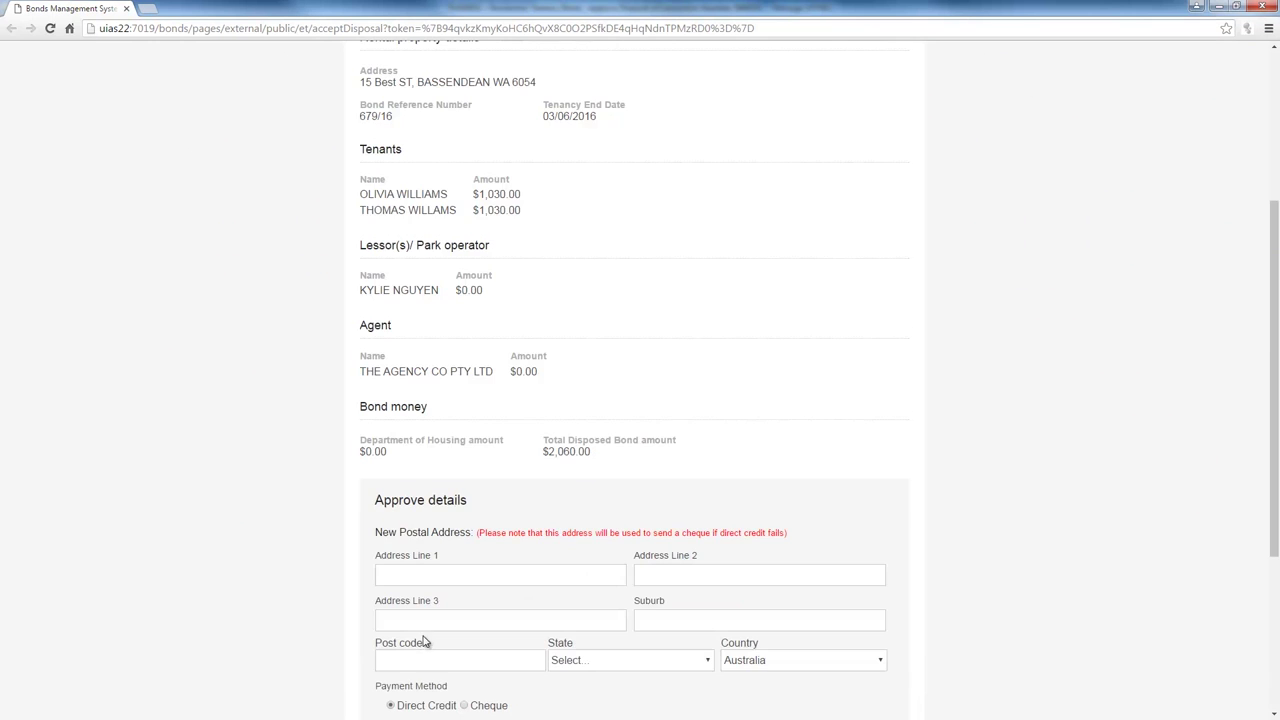
left_click(453, 287)
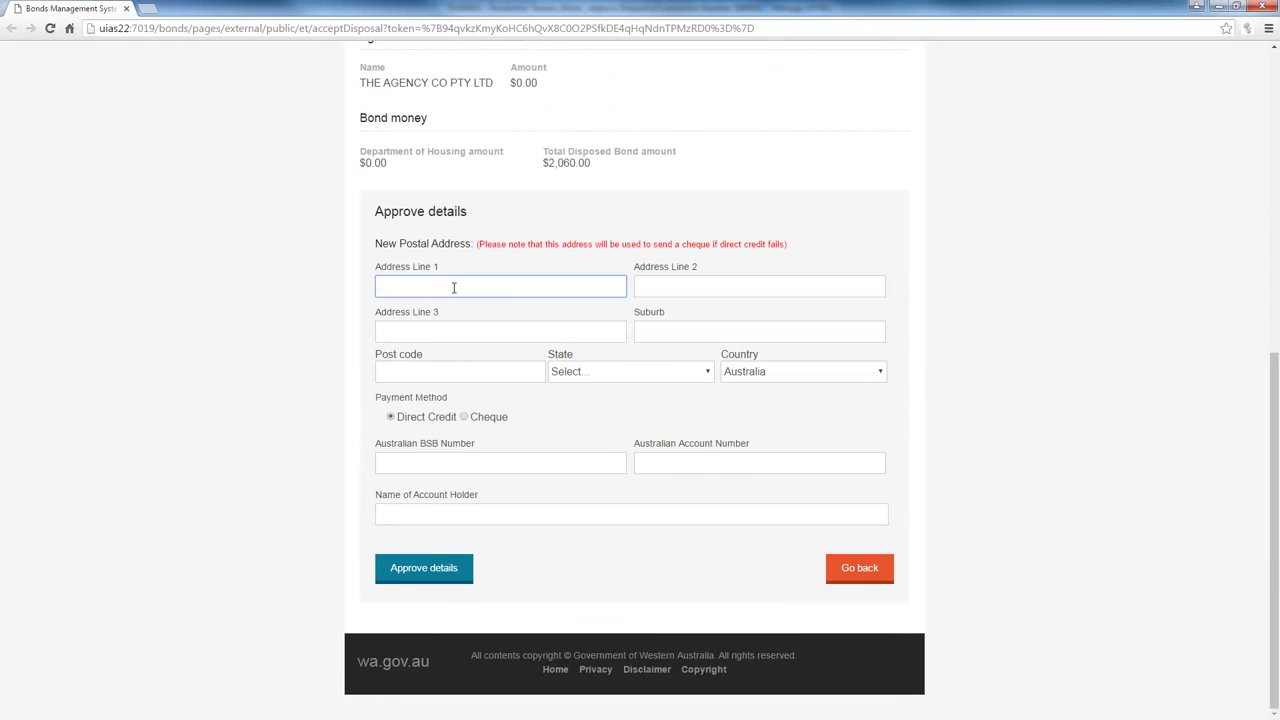
left_click(651, 332)
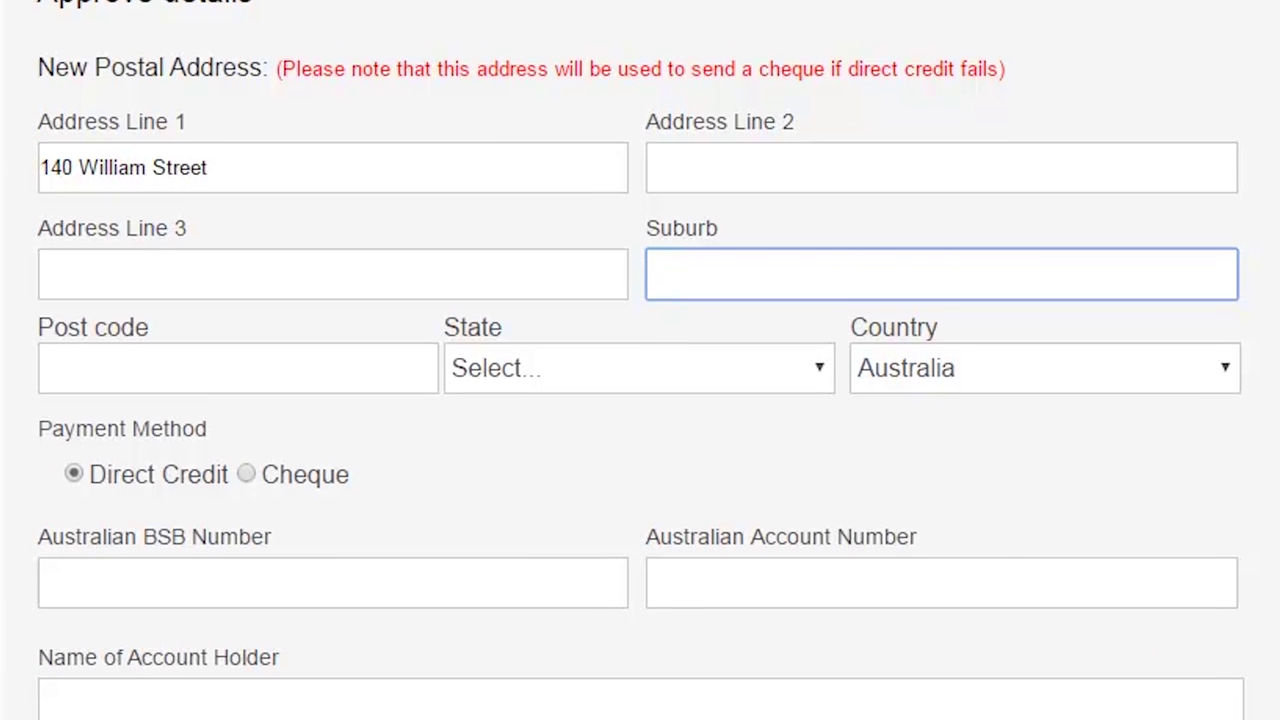
type("Perth")
key("Tab")
type("60")
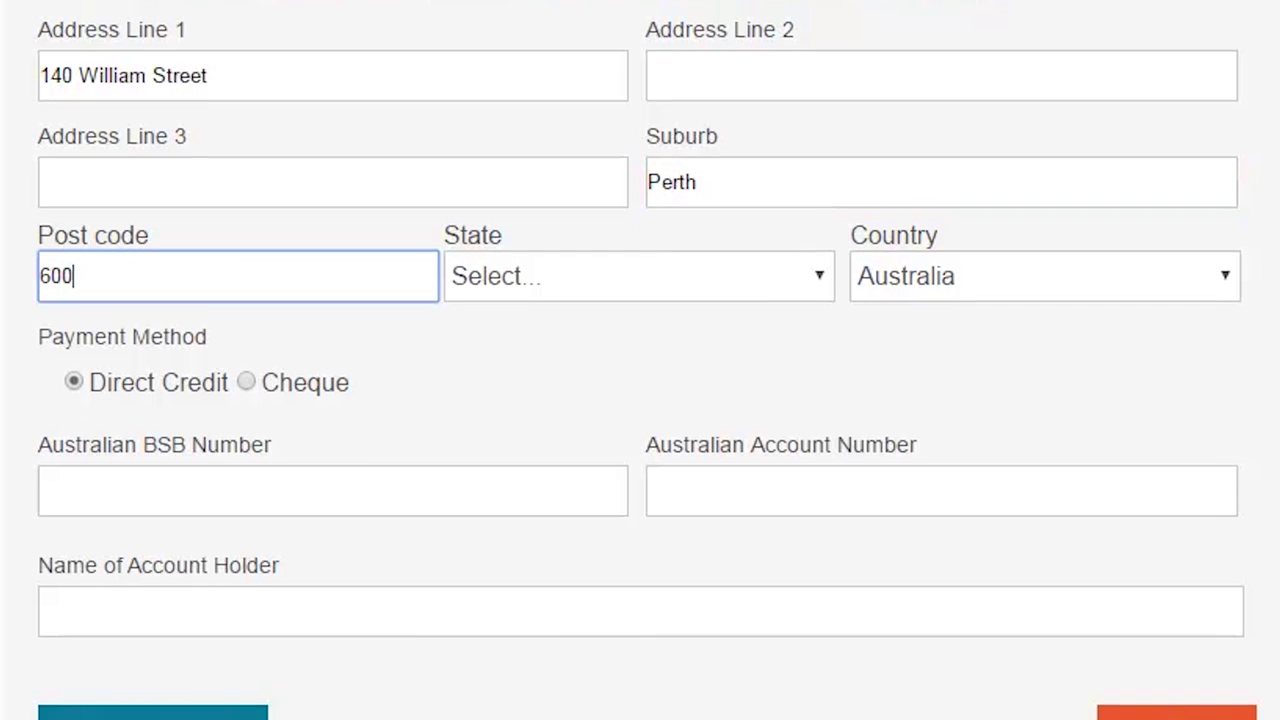
type("00")
key("Tab")
key("w")
key("Tab")
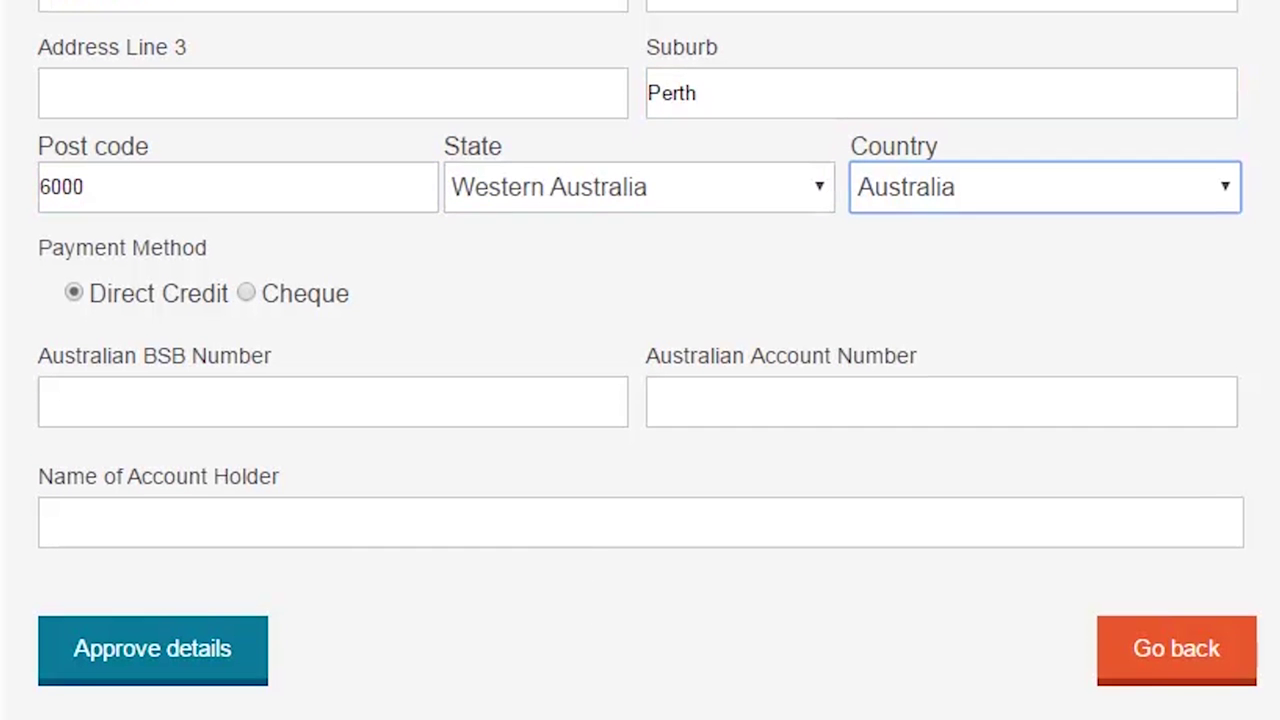
key("Tab")
key("Tab")
- Enter the direct-credit BSB, account number and account holder's name, then approve the details
type("066000")
key("Tab")
key("Tab")
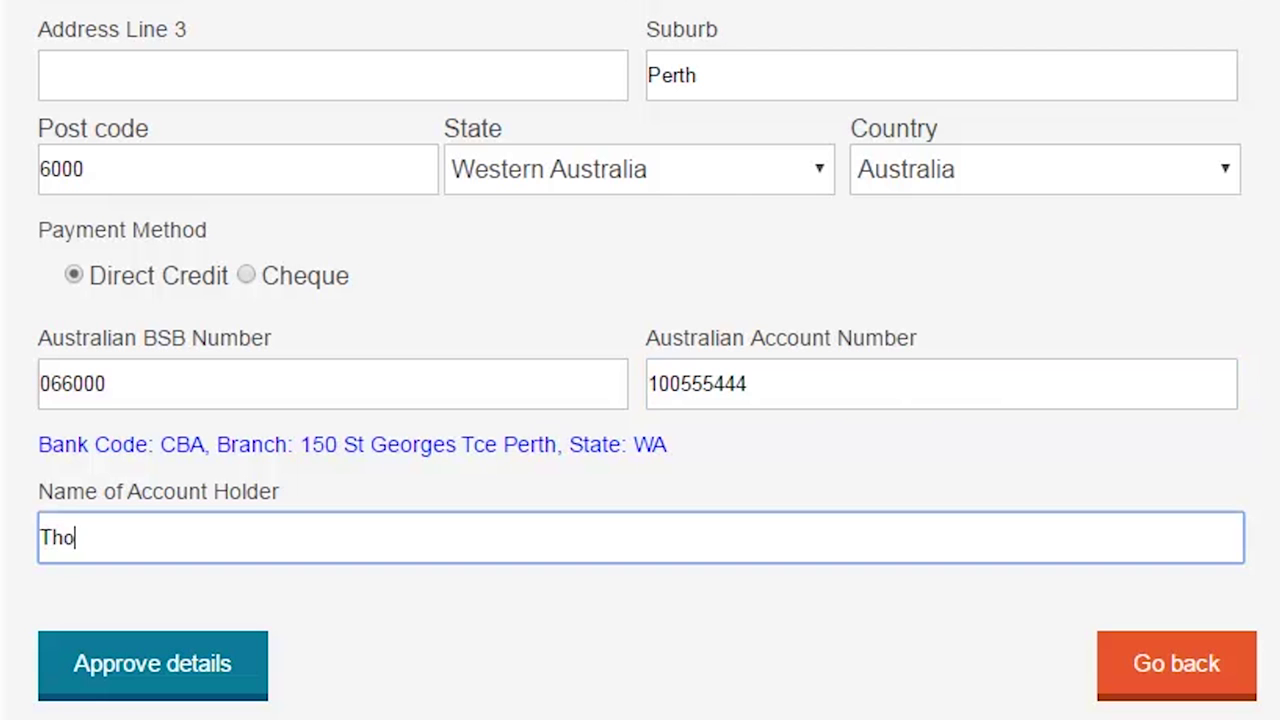
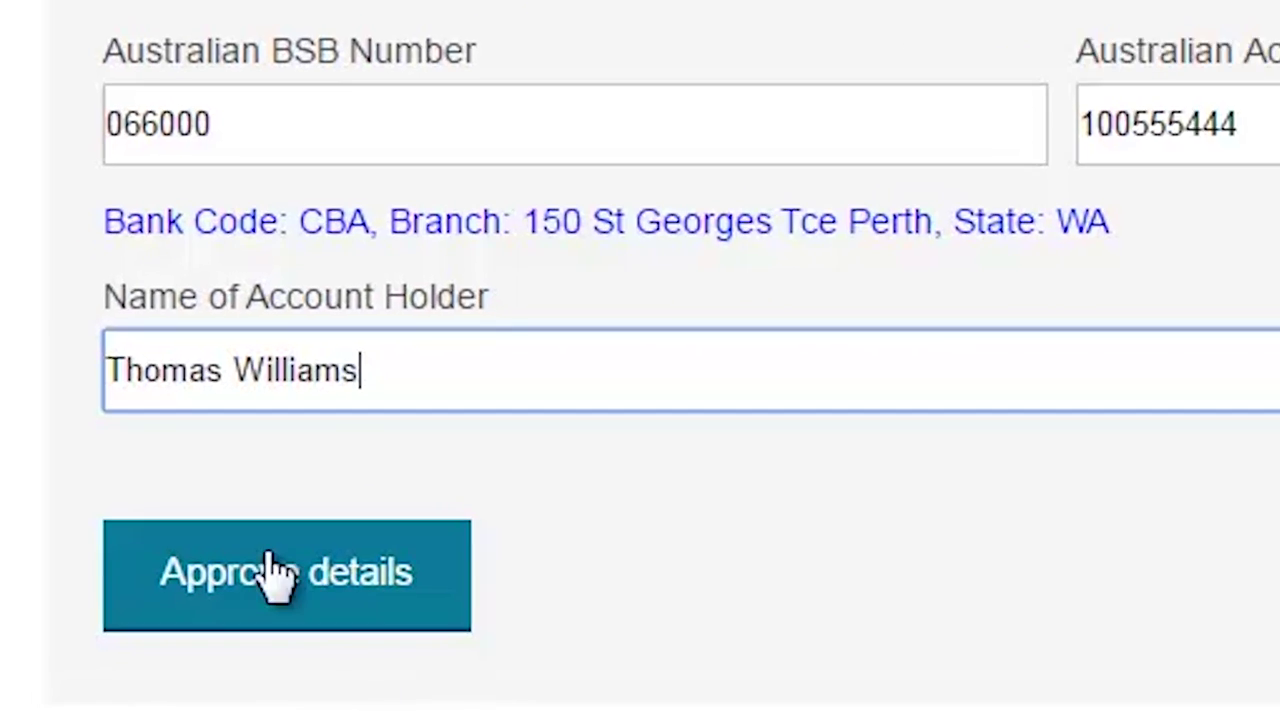
left_click(266, 566)
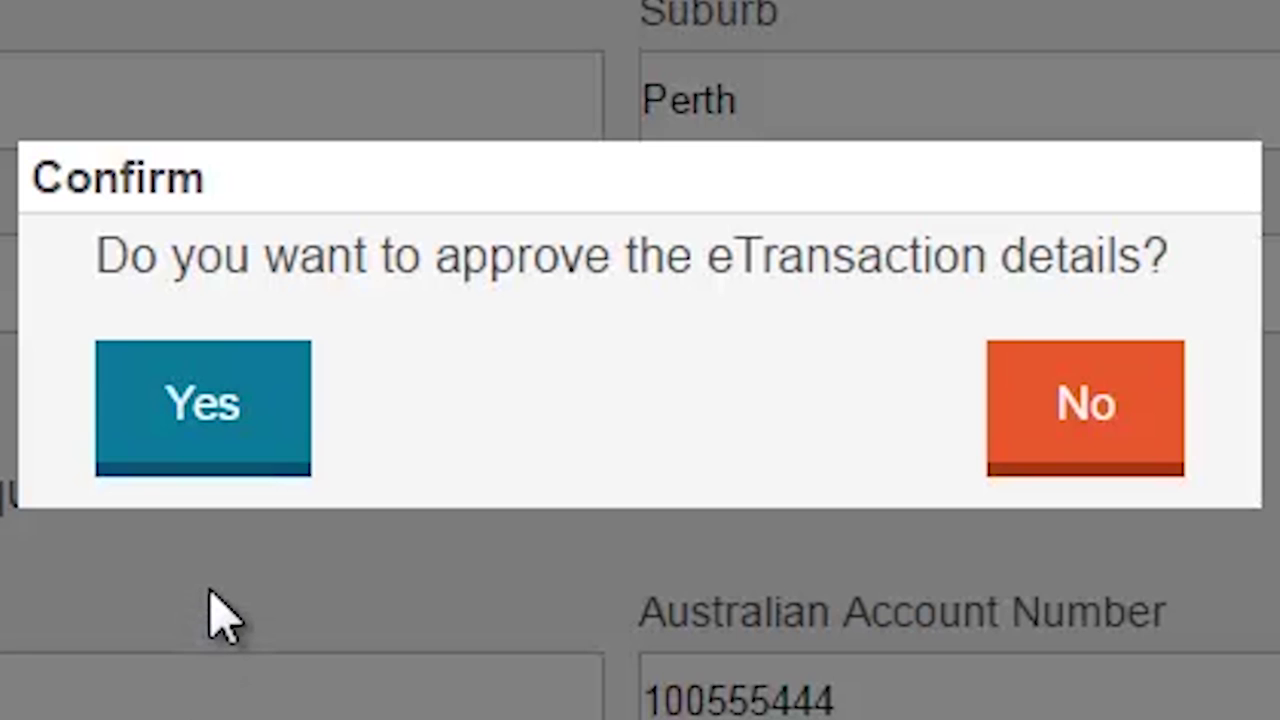
- Confirm the bond disposal approval with Yes
left_click(212, 440)
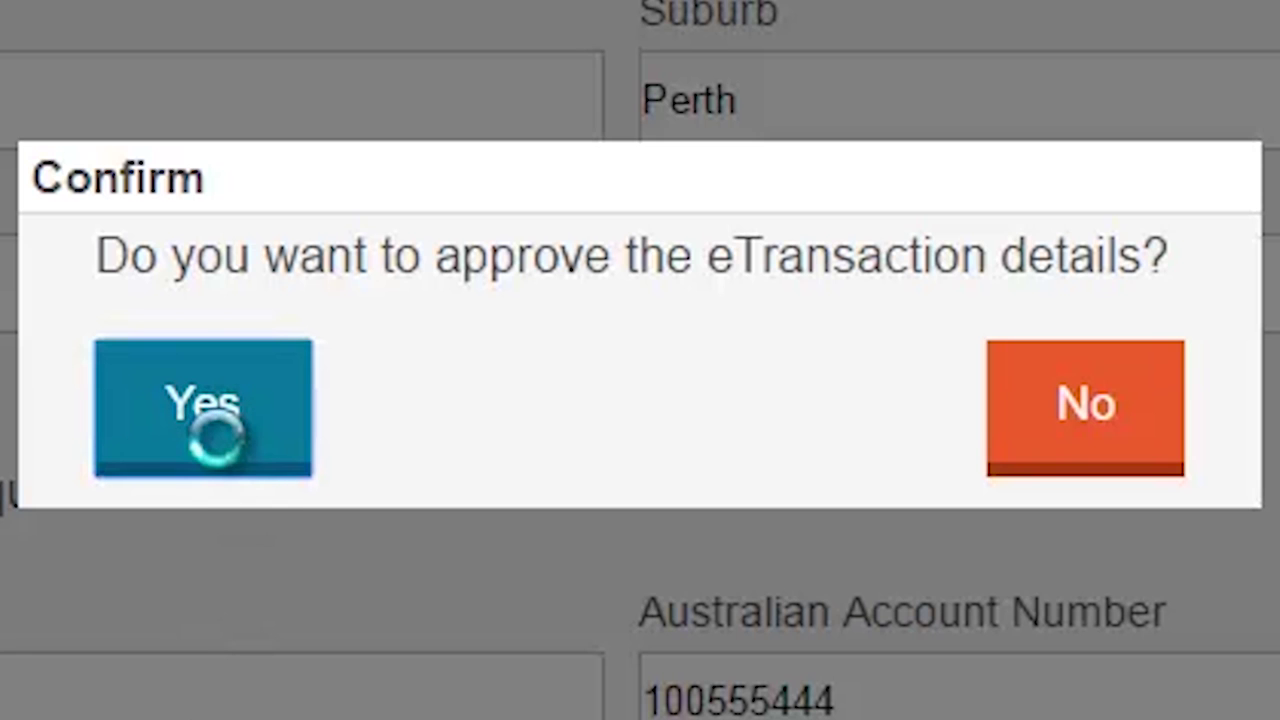